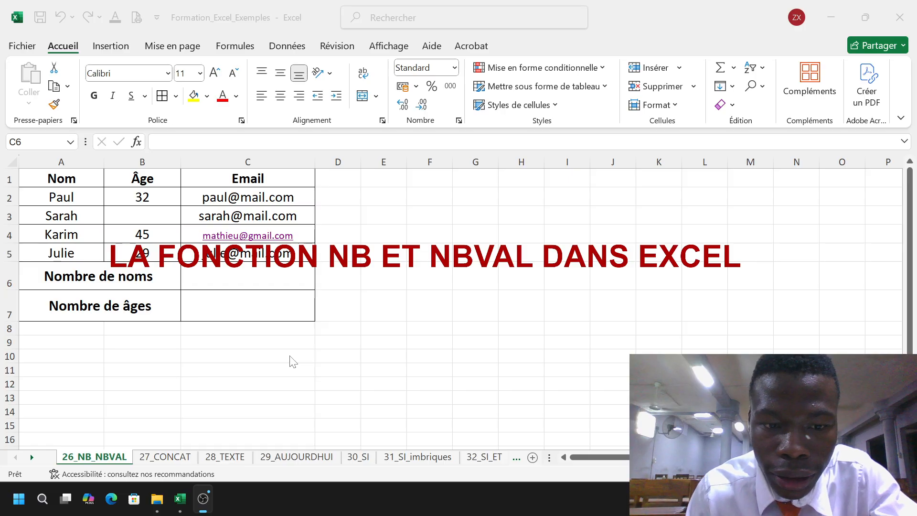
Count the filled name cells by entering =NBVAL(A2:A5) in the Nombre de noms result cell C6.
{"action": "left_click", "coordinate": [180, 505]}
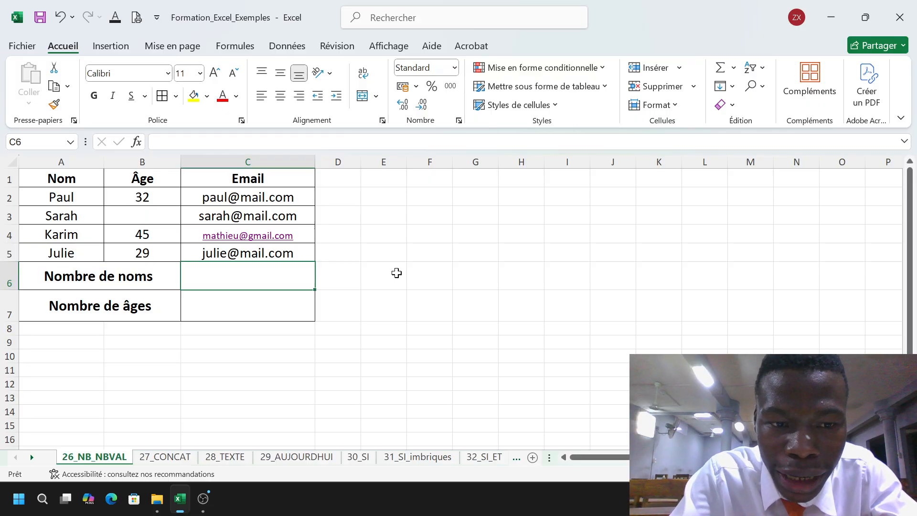
{"action": "left_click", "coordinate": [71, 199]}
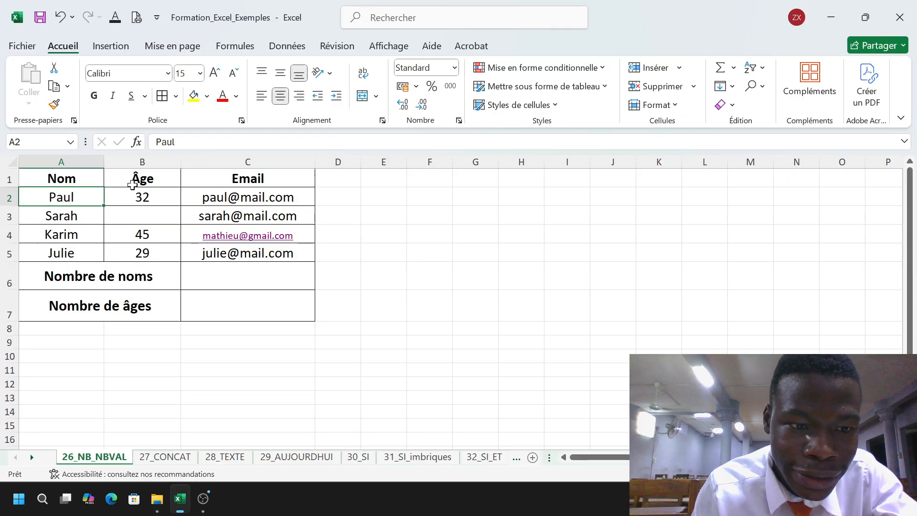
{"action": "left_click", "coordinate": [262, 276]}
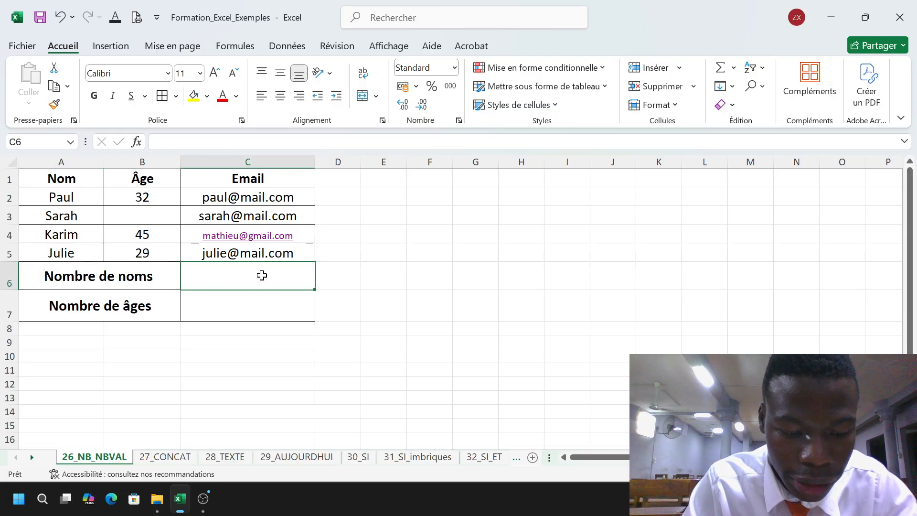
{"action": "type", "text": "="}
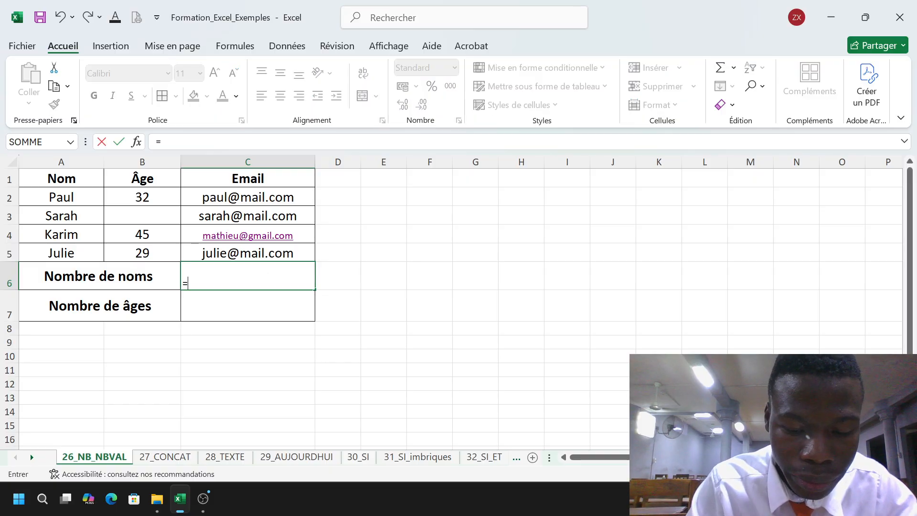
{"action": "type", "text": "nbva"}
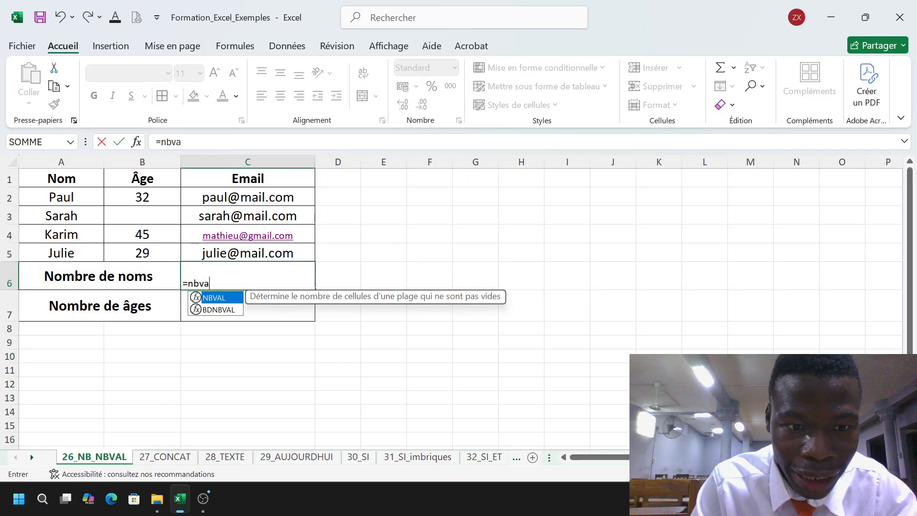
{"action": "type", "text": "l("}
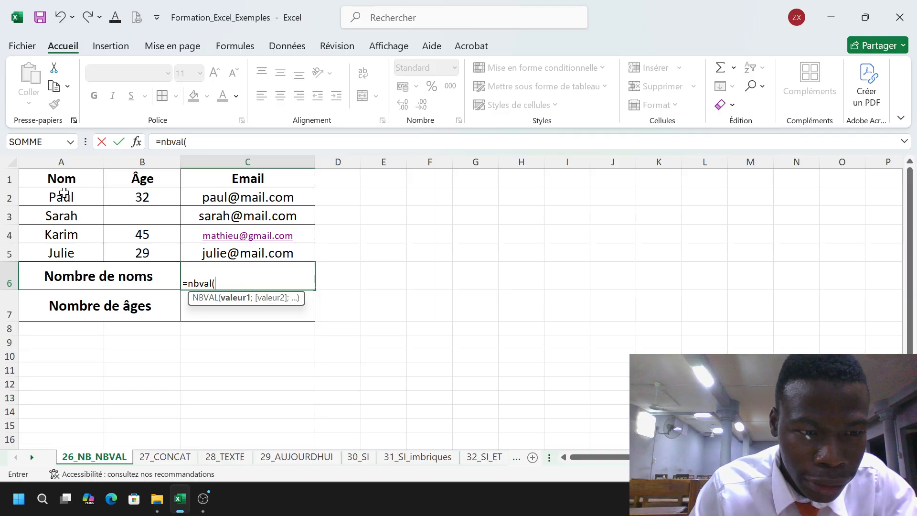
{"action": "left_click_drag", "start_coordinate": [64, 193], "coordinate": [62, 253]}
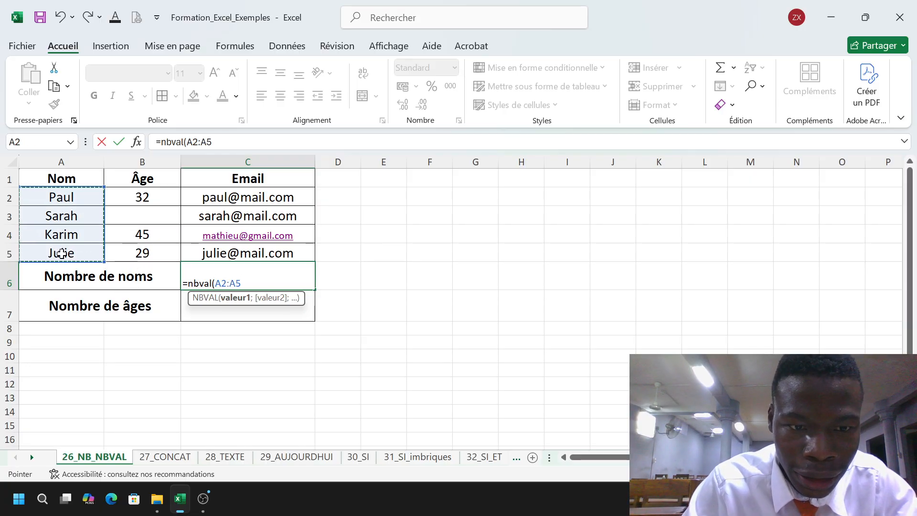
{"action": "type", "text": ")"}
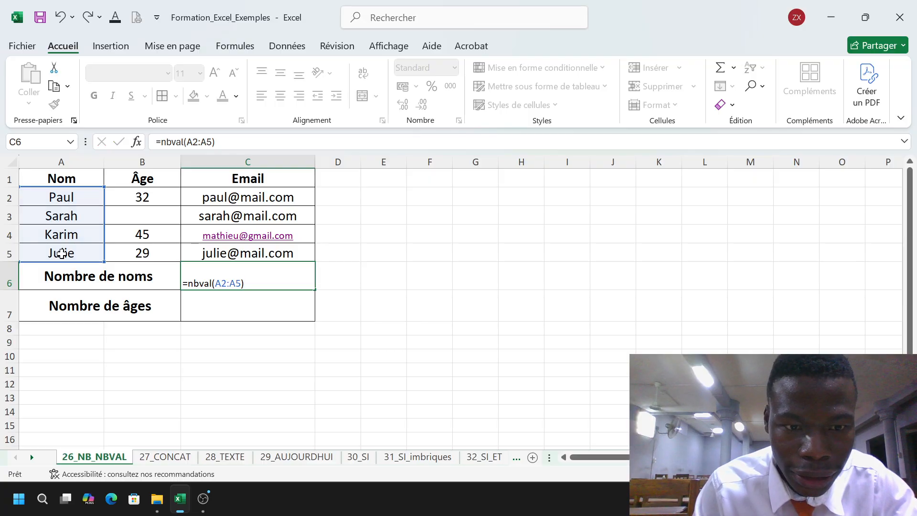
{"action": "key", "text": "Return"}
{"action": "left_click", "coordinate": [236, 274]}
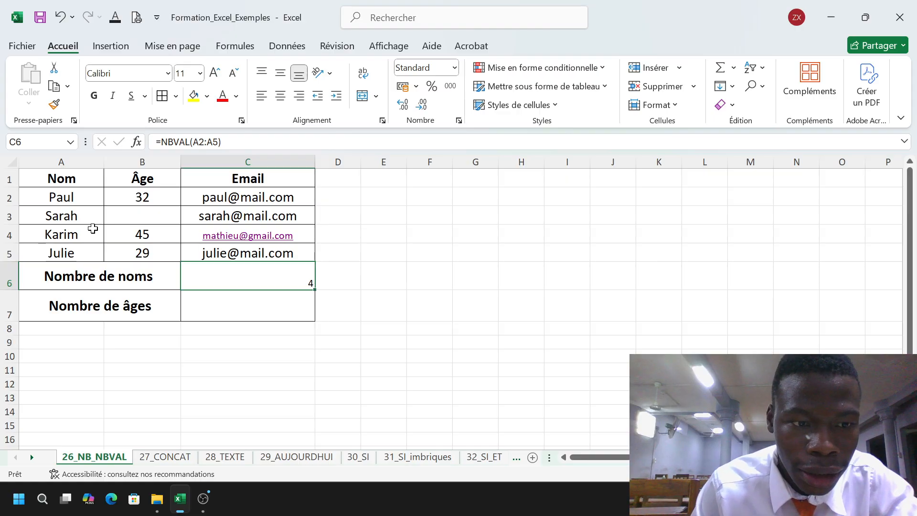
Insert a blank row above row 5, between the last two people in the table.
{"action": "left_click", "coordinate": [9, 255]}
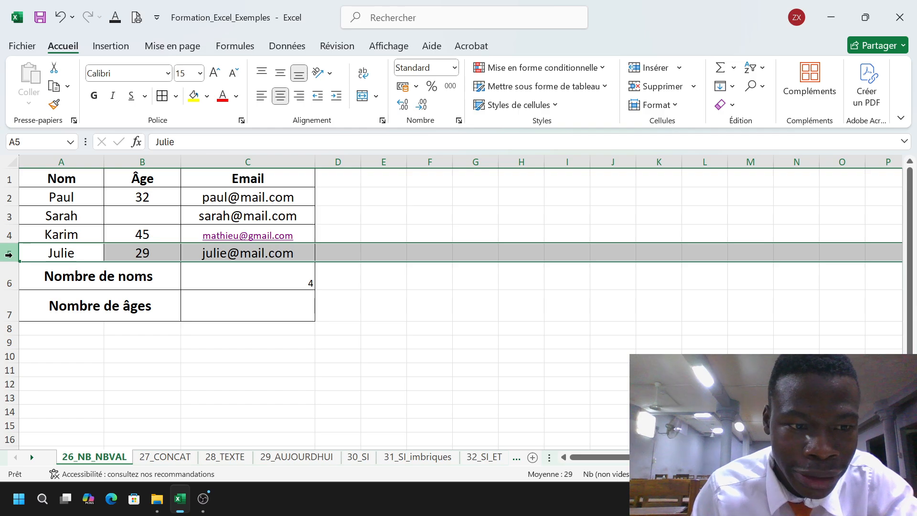
{"action": "right_click", "coordinate": [14, 258]}
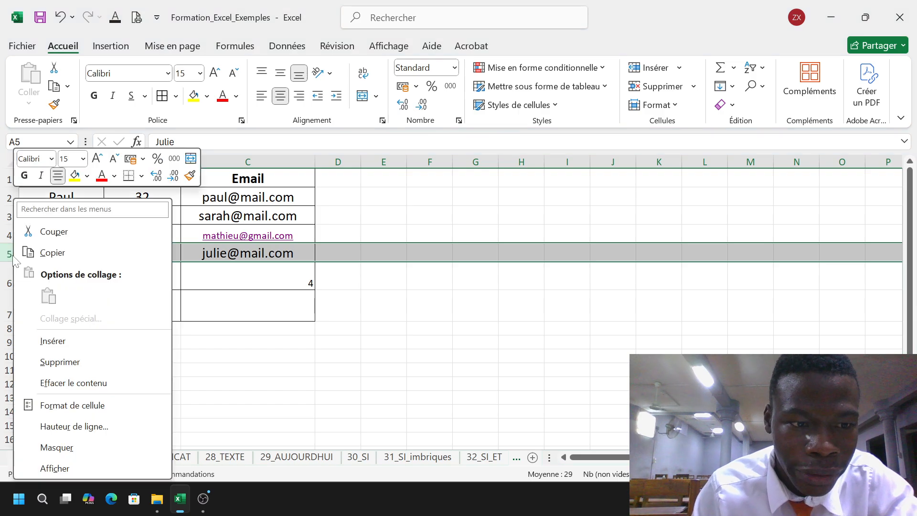
{"action": "left_click", "coordinate": [76, 340]}
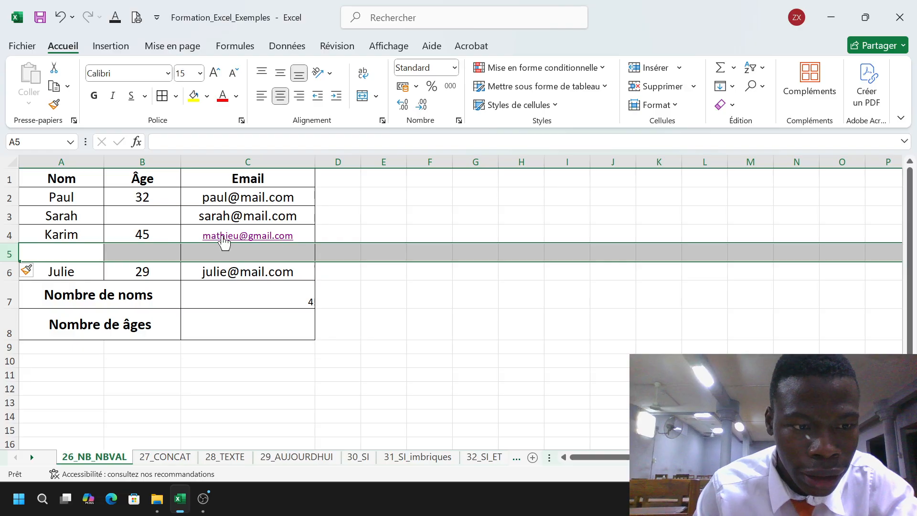
{"action": "left_click", "coordinate": [397, 215]}
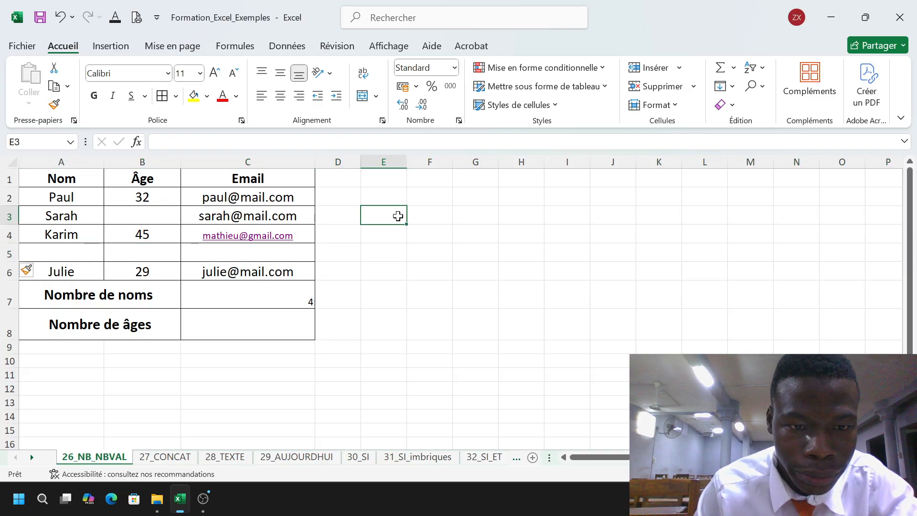
Begin a new formula in the Nombre de noms result cell C7, replacing the existing one.
{"action": "left_click", "coordinate": [67, 197]}
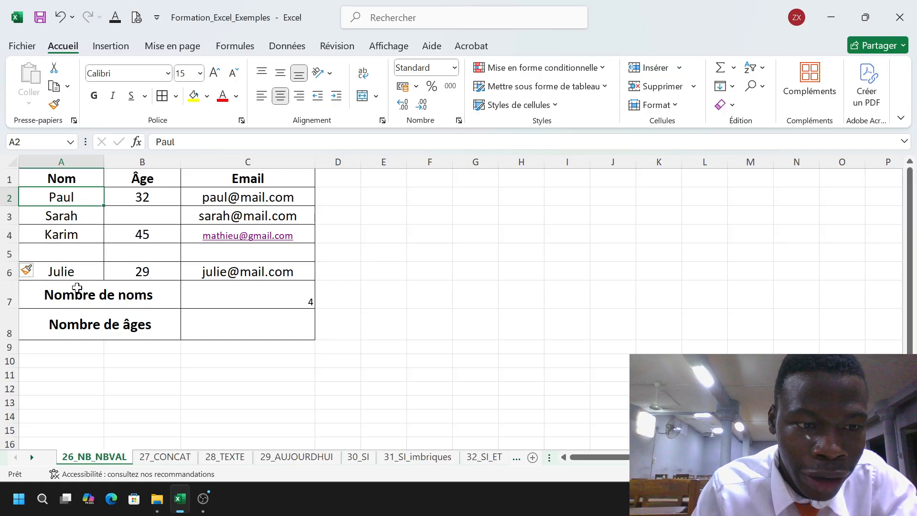
{"action": "left_click", "coordinate": [61, 256]}
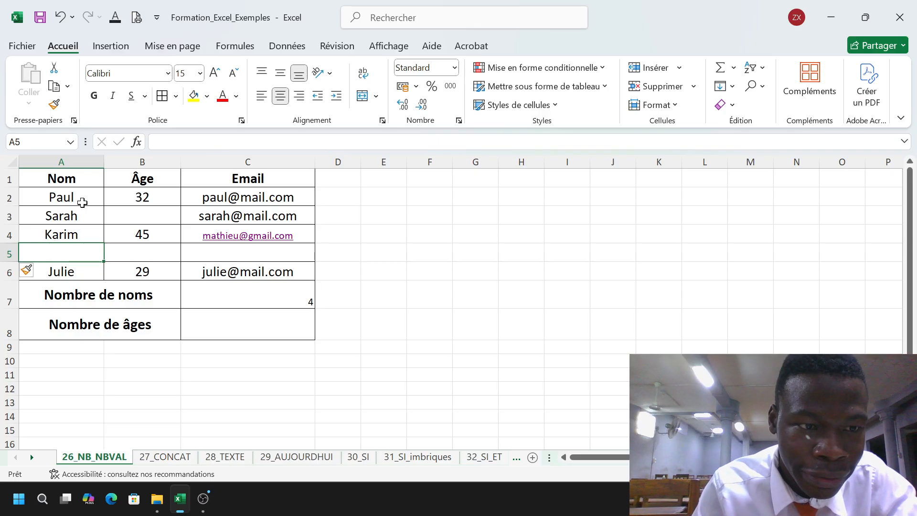
{"action": "left_click", "coordinate": [269, 293]}
{"action": "type", "text": "="}
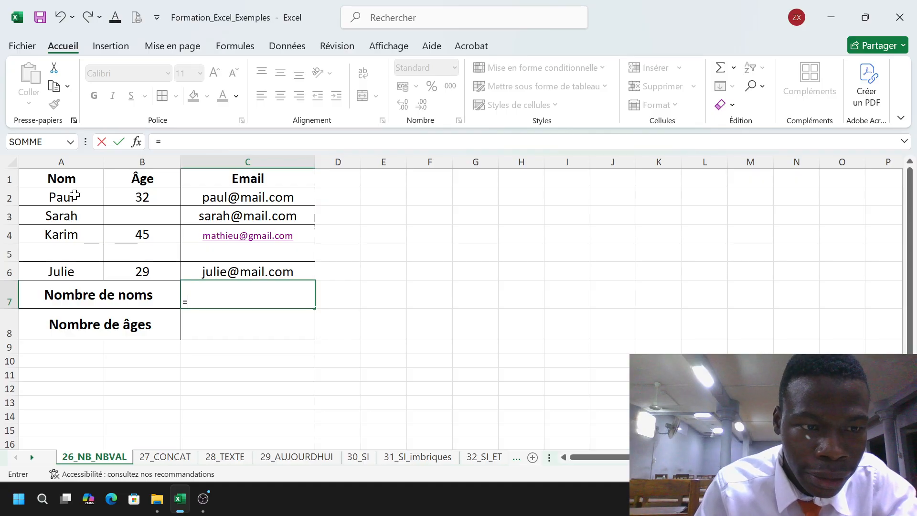
{"action": "left_click_drag", "start_coordinate": [77, 193], "coordinate": [81, 273]}
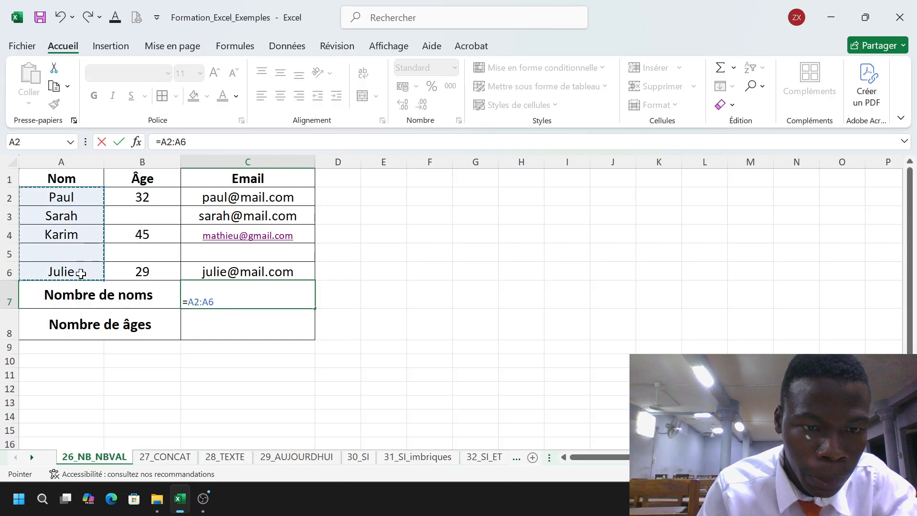
{"action": "key", "text": "BackSpace"}
{"action": "key", "text": "BackSpace"}
{"action": "key", "text": "BackSpace"}
{"action": "key", "text": "BackSpace"}
{"action": "key", "text": "BackSpace"}
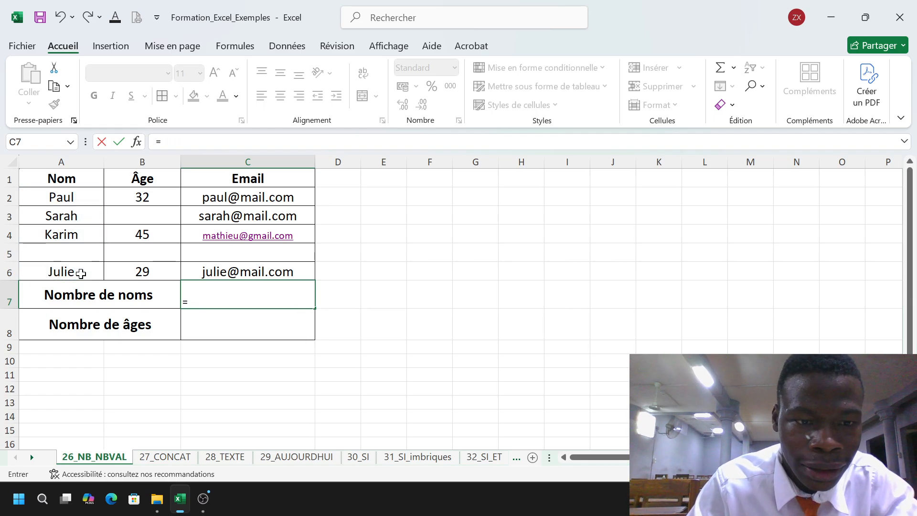
Complete the Nombre de noms formula in C7 as =NBVAL(A2:A6), covering the names and the blank cell.
{"action": "type", "text": "nb"}
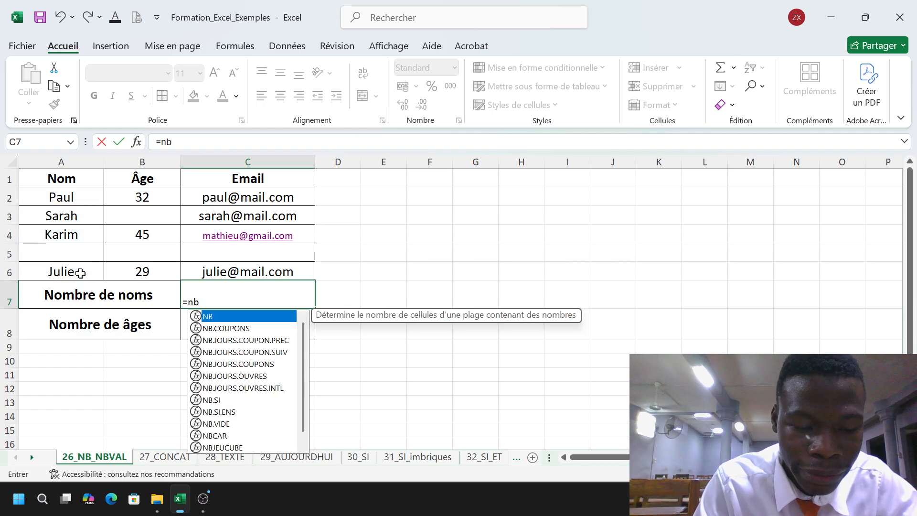
{"action": "type", "text": "va"}
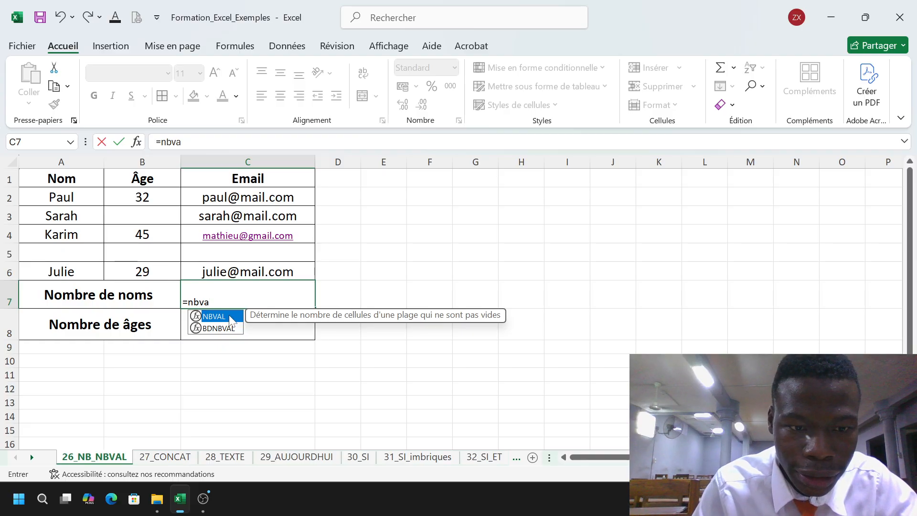
{"action": "double_click", "coordinate": [230, 319]}
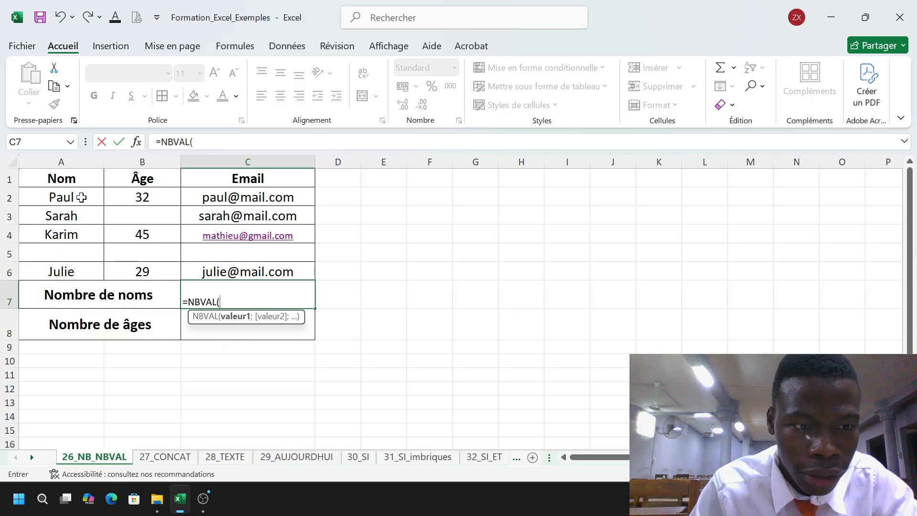
{"action": "left_click_drag", "start_coordinate": [82, 197], "coordinate": [91, 274]}
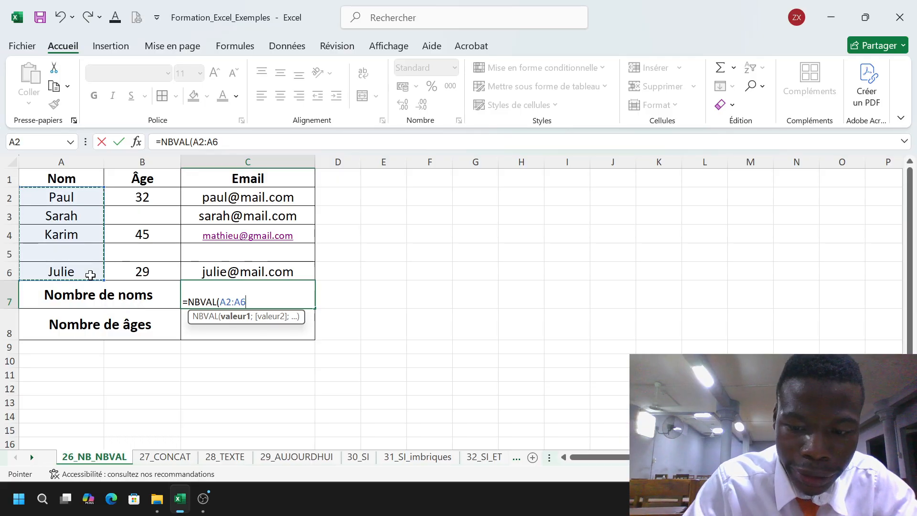
{"action": "type", "text": ")"}
{"action": "key", "text": "Return"}
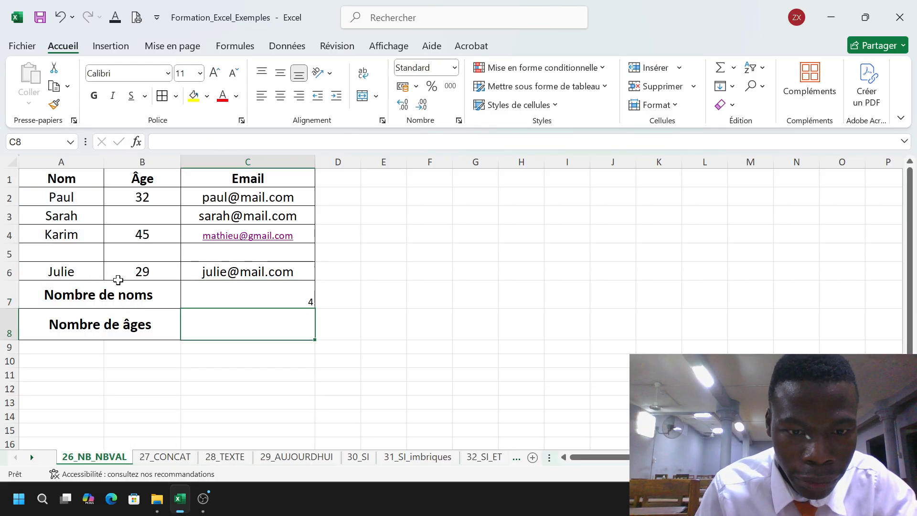
{"action": "left_click", "coordinate": [263, 300]}
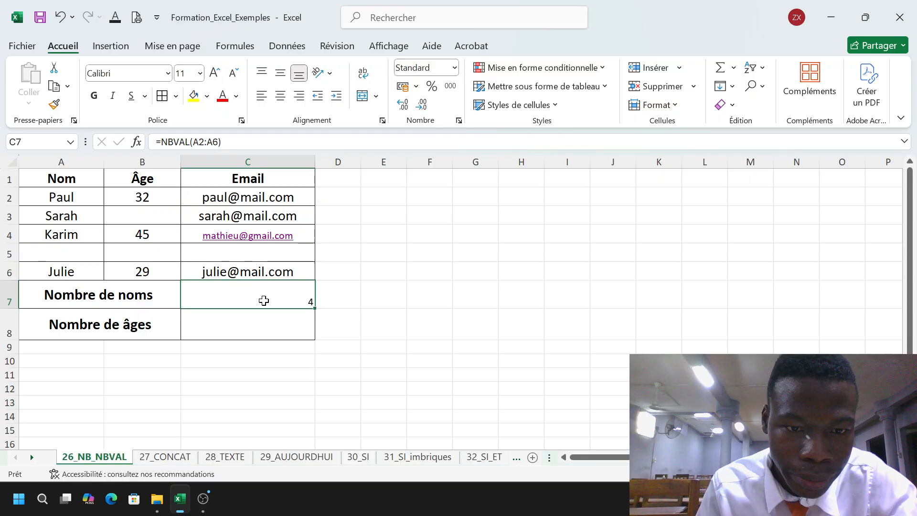
Apply the NB function to the names column by entering =NB(A2:A6) in the Nombre de âges result cell C8.
{"action": "left_click", "coordinate": [285, 325]}
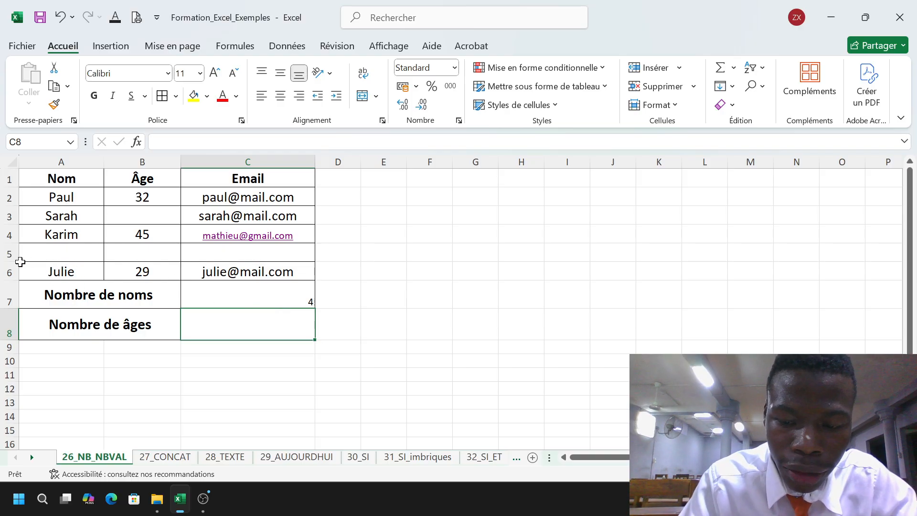
{"action": "type", "text": "=nb"}
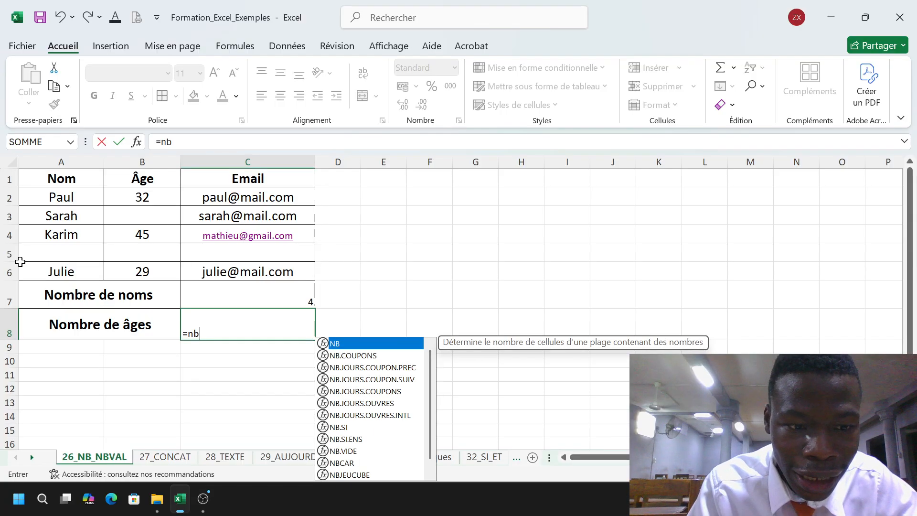
{"action": "type", "text": "("}
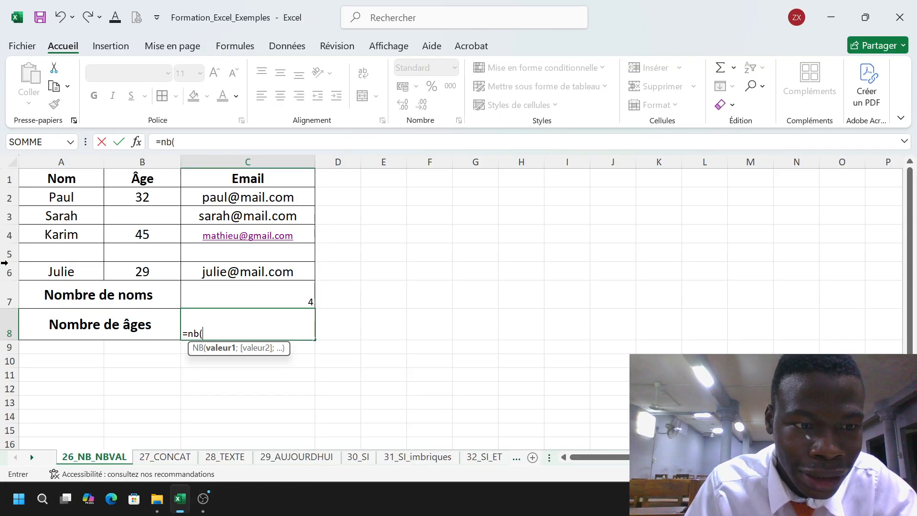
{"action": "left_click_drag", "start_coordinate": [57, 200], "coordinate": [73, 271]}
{"action": "type", "text": ")"}
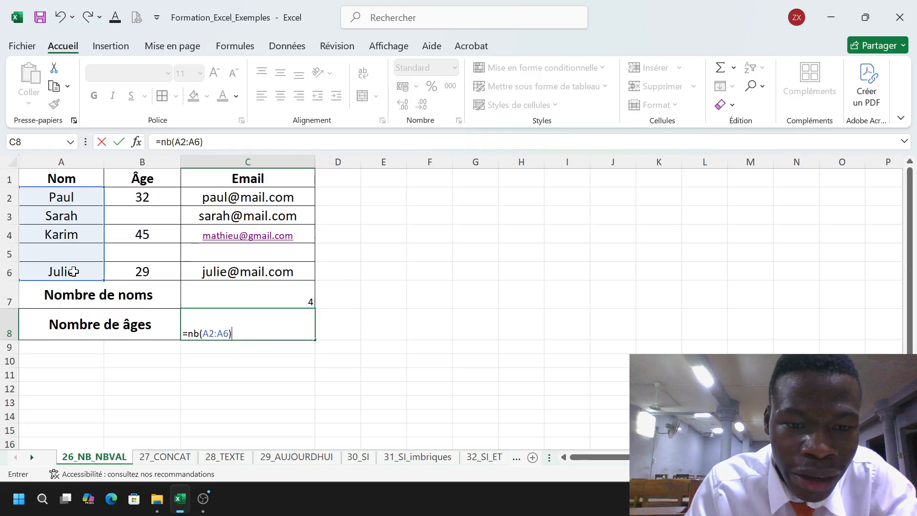
{"action": "key", "text": "Return"}
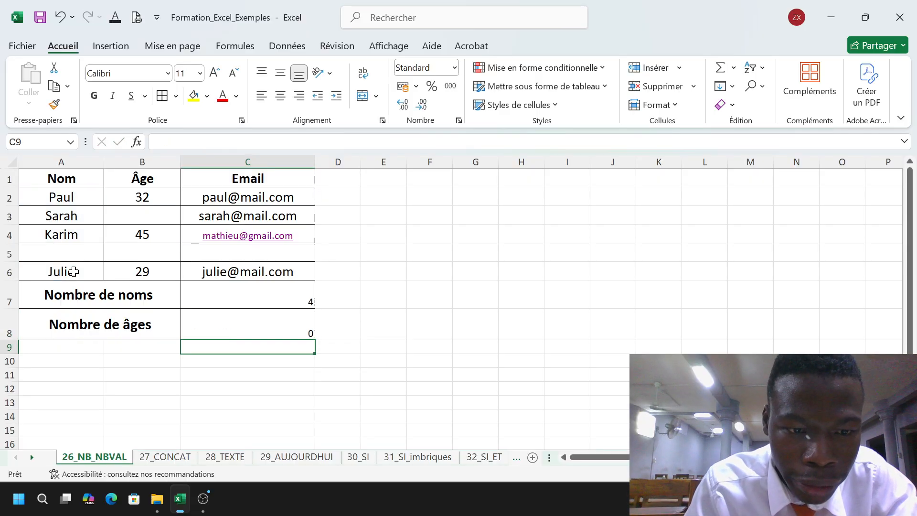
{"action": "left_click", "coordinate": [231, 322]}
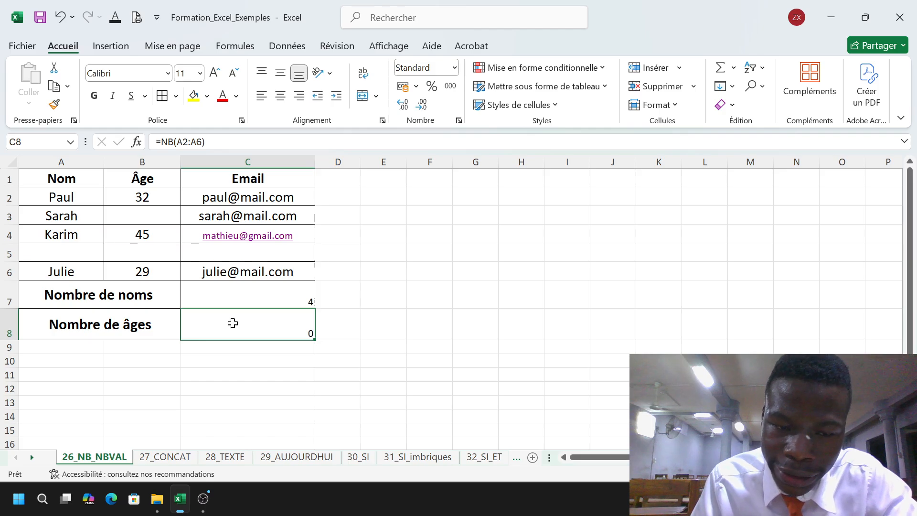
Count the numeric ages by replacing the formula in C8 with =NB(B2:B6).
{"action": "left_click", "coordinate": [137, 200]}
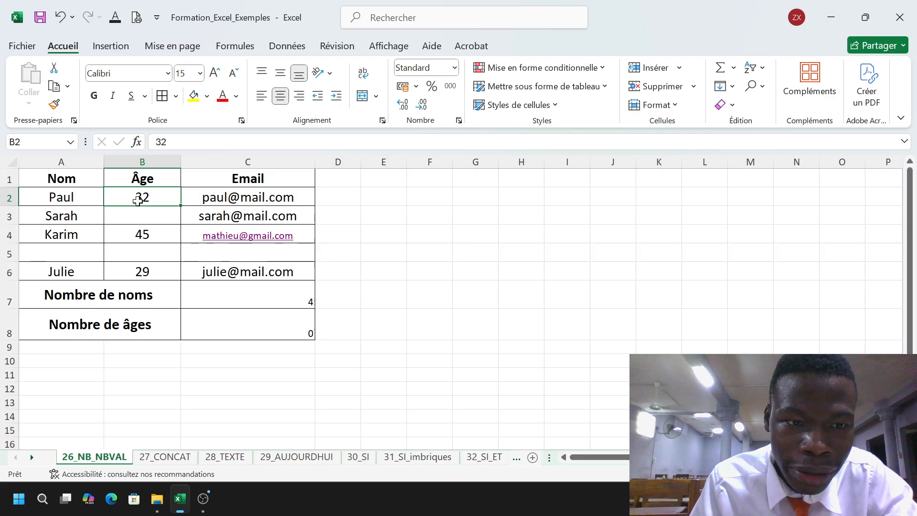
{"action": "left_click", "coordinate": [291, 323]}
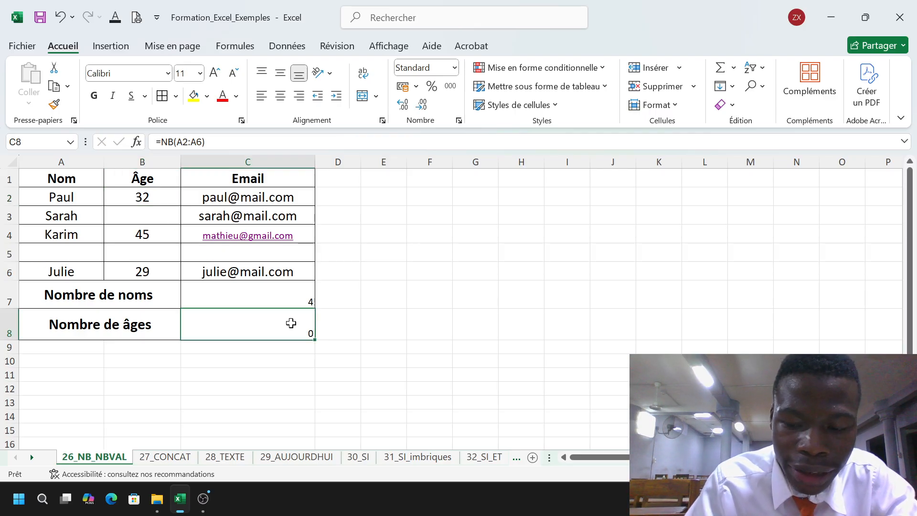
{"action": "type", "text": "="}
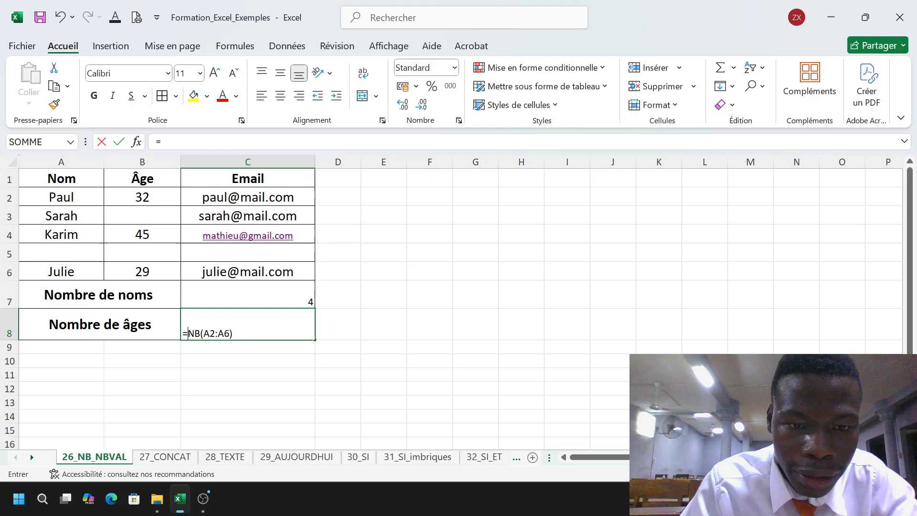
{"action": "type", "text": "nb"}
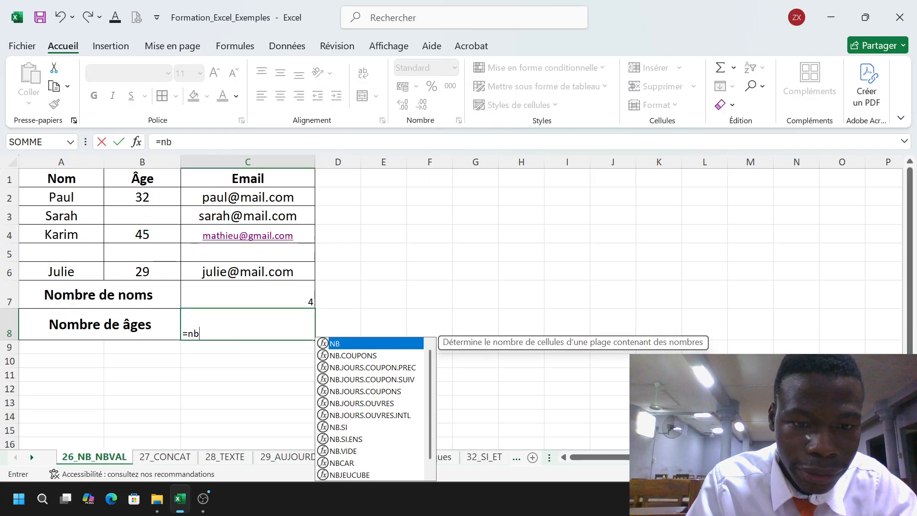
{"action": "type", "text": "("}
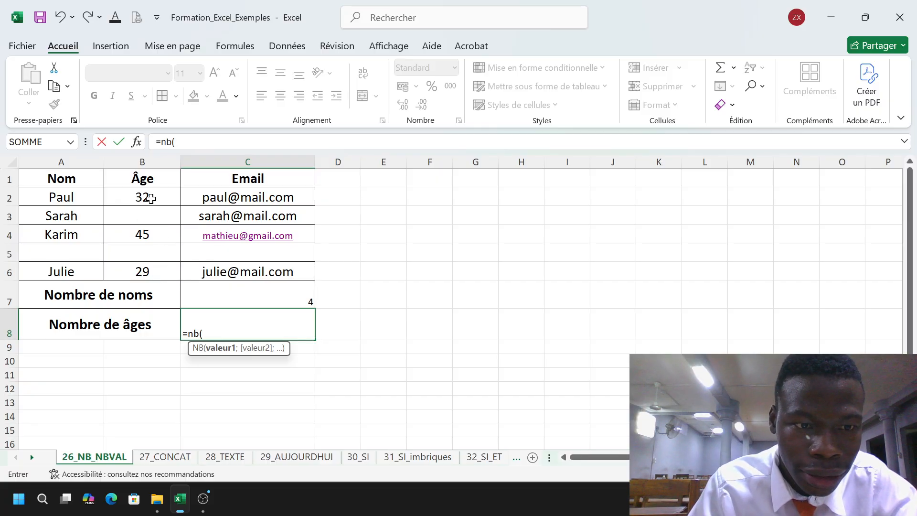
{"action": "left_click_drag", "start_coordinate": [151, 196], "coordinate": [160, 280]}
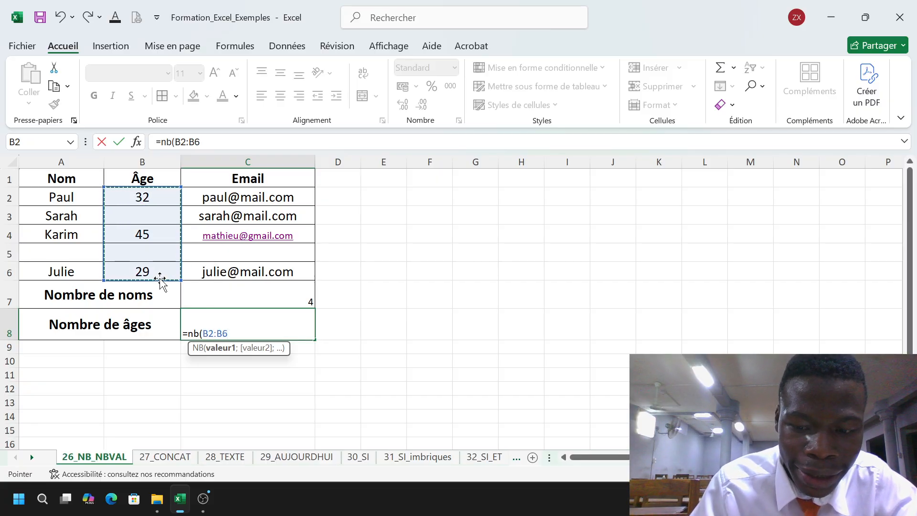
{"action": "type", "text": ")"}
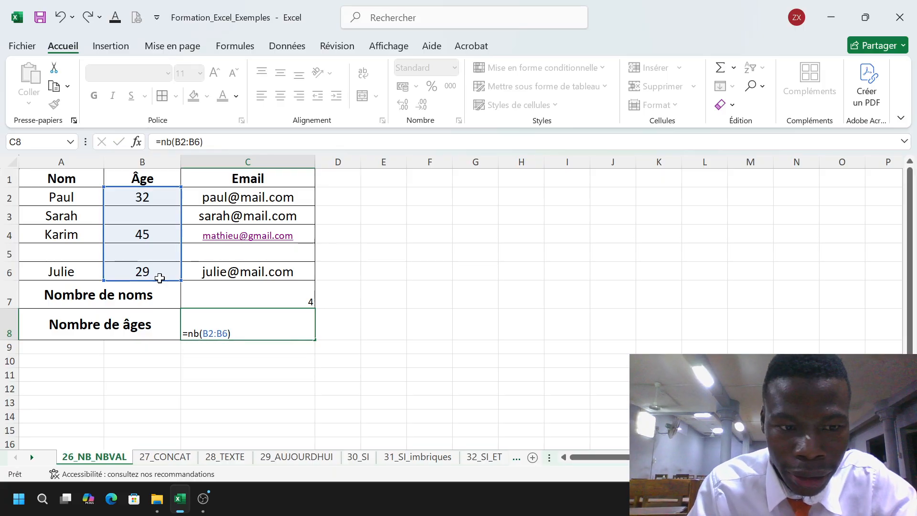
{"action": "key", "text": "Return"}
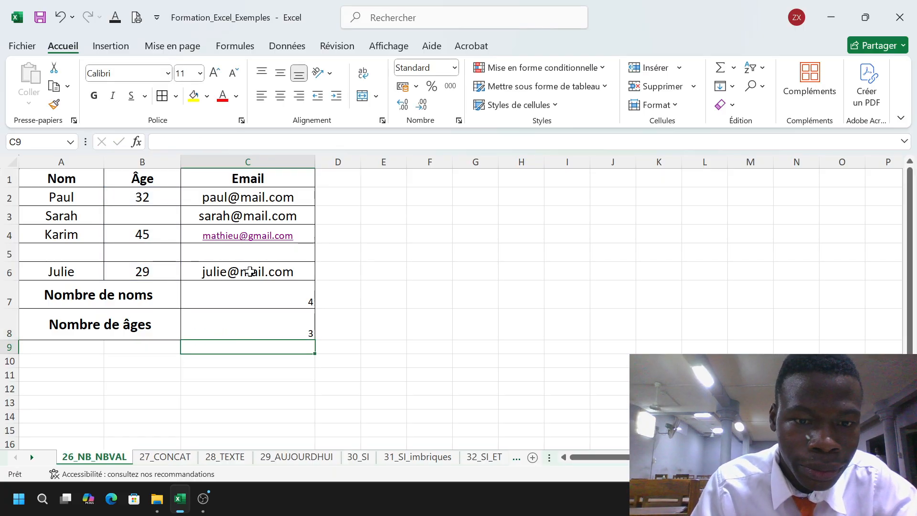
{"action": "left_click", "coordinate": [370, 269]}
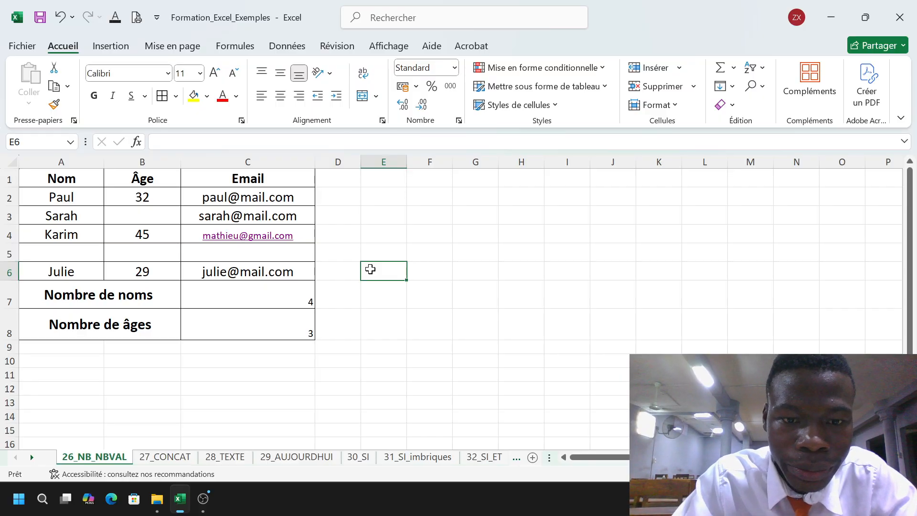
{"action": "left_click", "coordinate": [203, 498]}
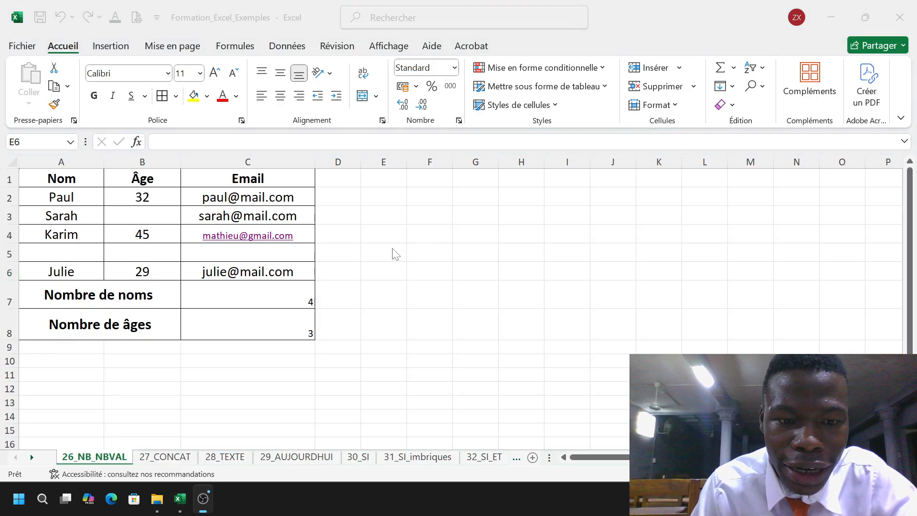